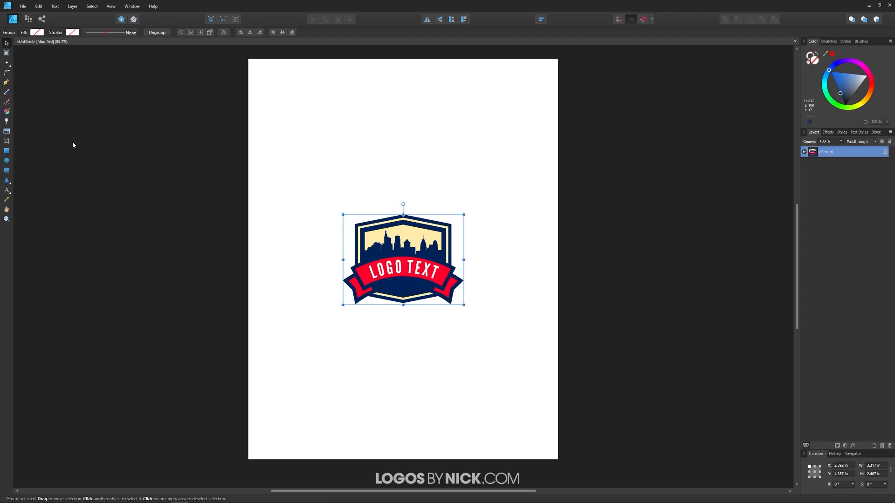
Place the Texture6.png grunge image at its default size in the upper part of the page, above the logo.
left_click(22, 8)
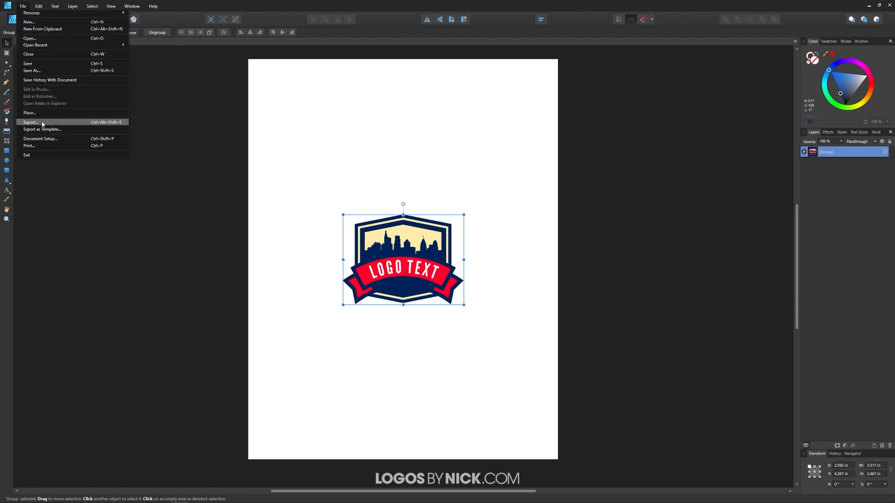
left_click(29, 113)
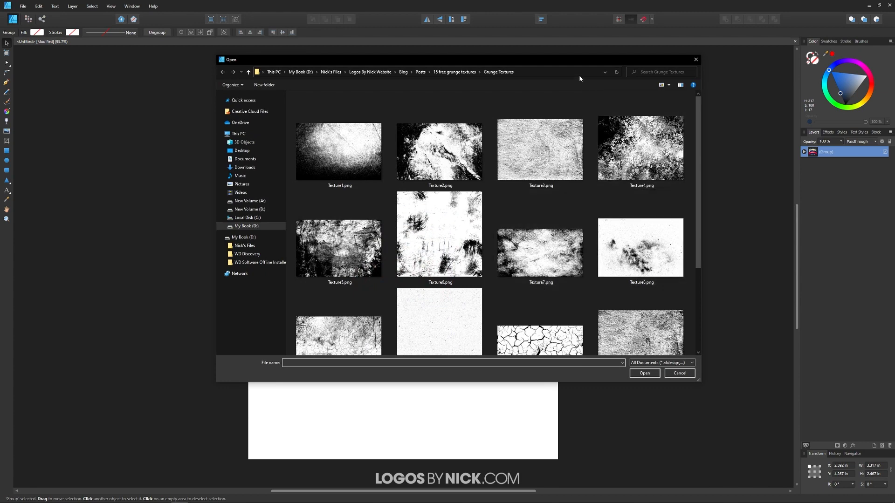
left_click_drag(566, 63, 542, 75)
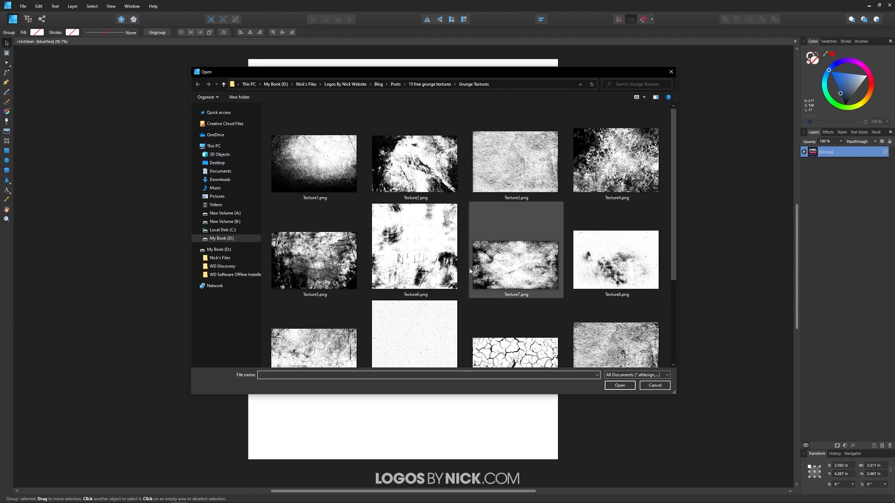
scroll(469, 271, "down", 3)
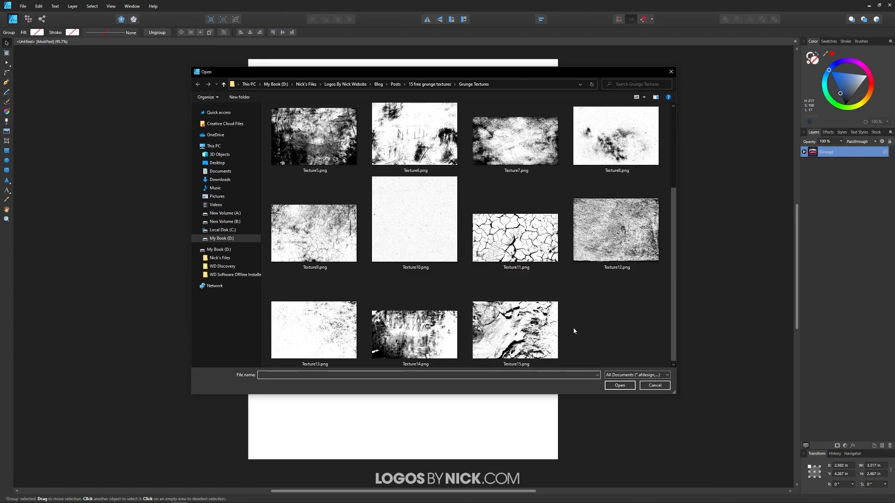
scroll(574, 331, "up", 3)
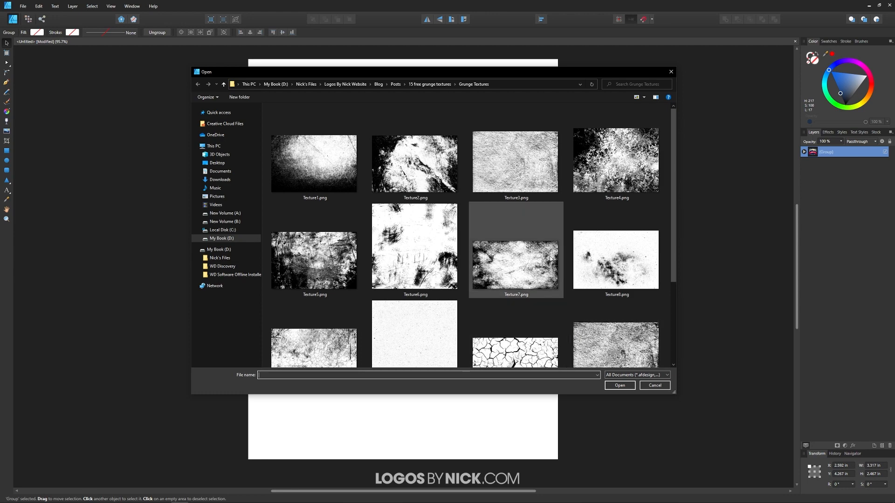
scroll(550, 260, "down", 3)
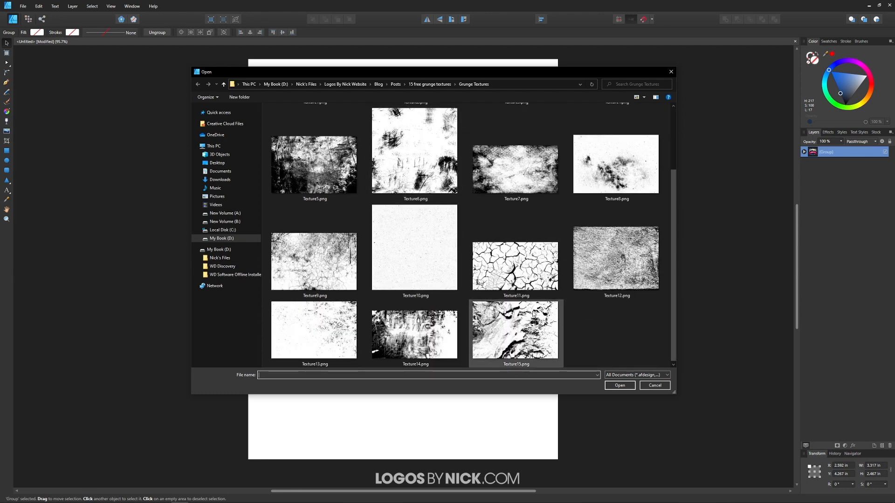
scroll(568, 319, "up", 3)
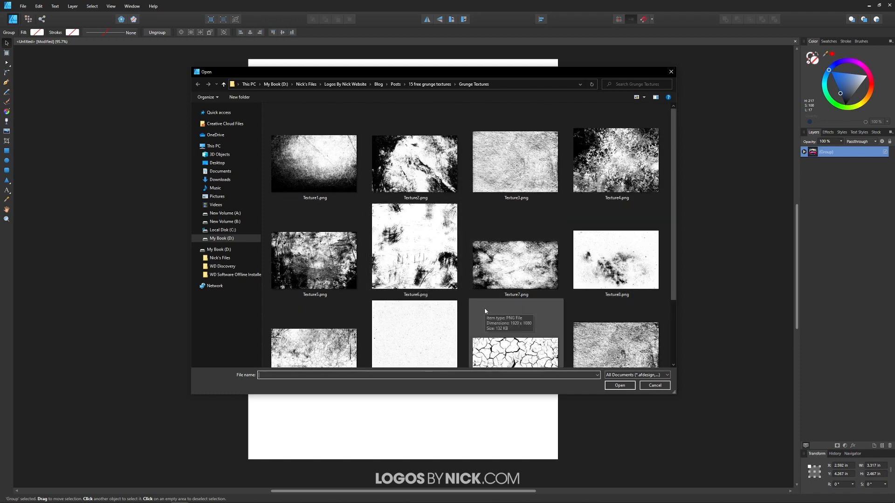
double_click(412, 247)
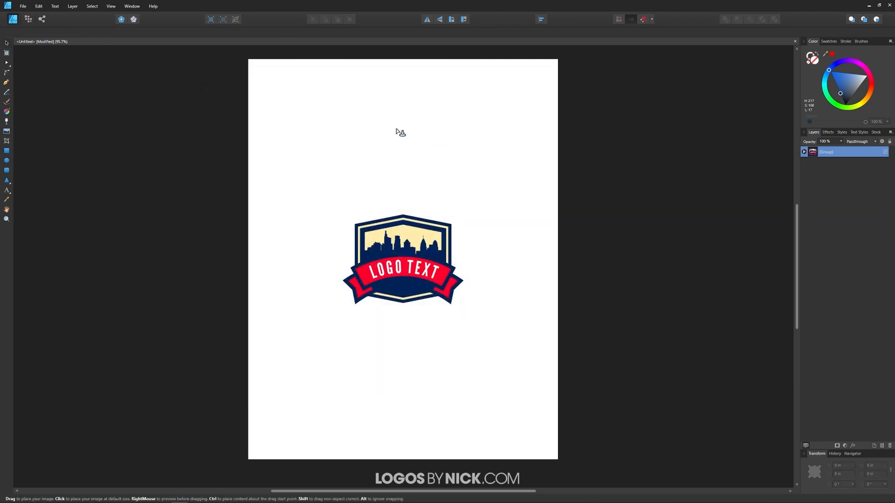
left_click(346, 135)
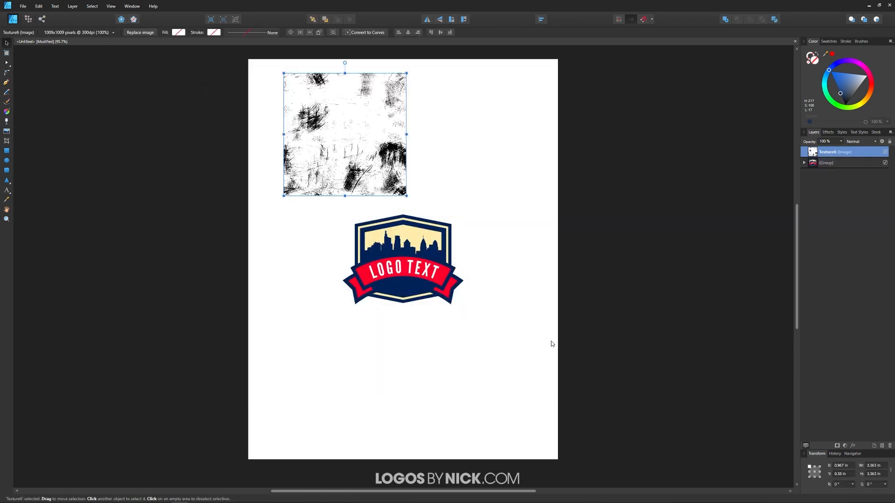
Move the Texture6 image over the logo so it covers the badge, and rasterize it to a mask.
left_click_drag(353, 128, 281, 259)
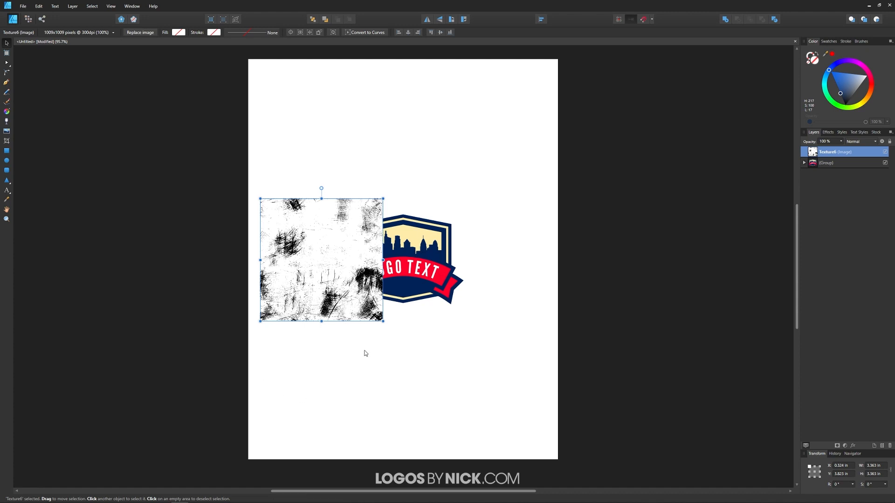
left_click_drag(310, 256, 394, 265)
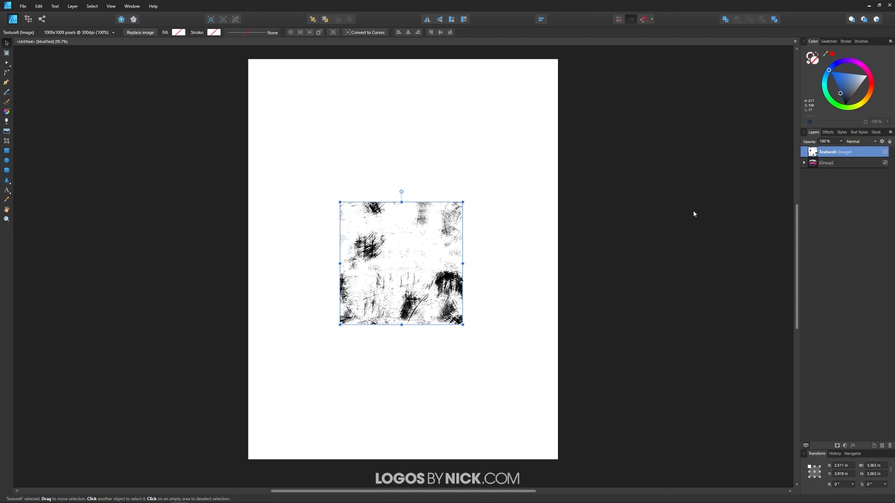
right_click(833, 154)
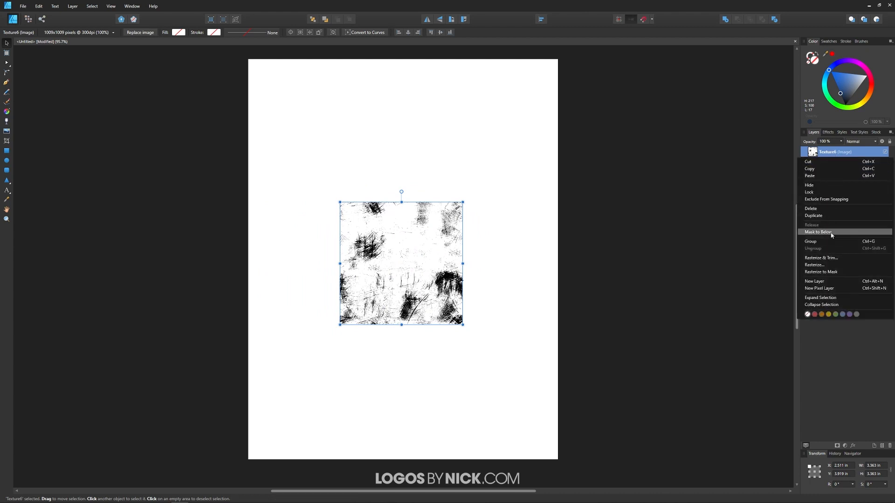
left_click(825, 273)
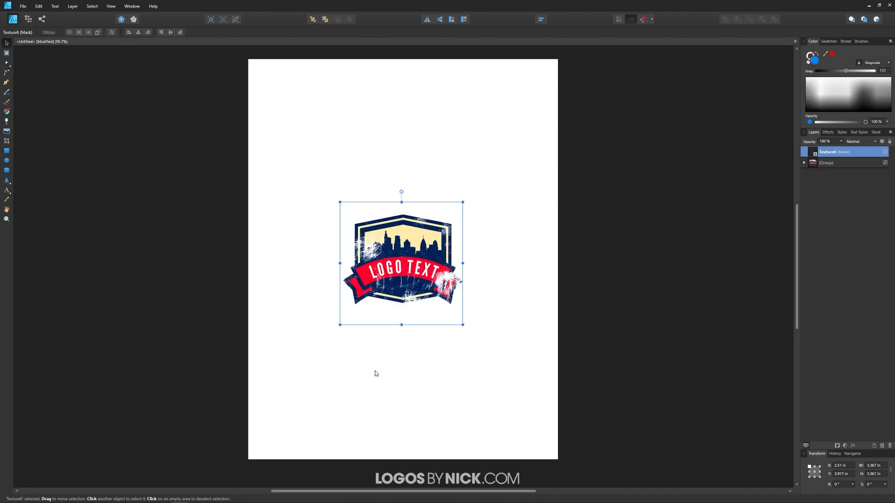
Enlarge the texture mask to about 4.04 in square, rotate it 180°, and reposition it over the logo.
left_click_drag(427, 276, 484, 254)
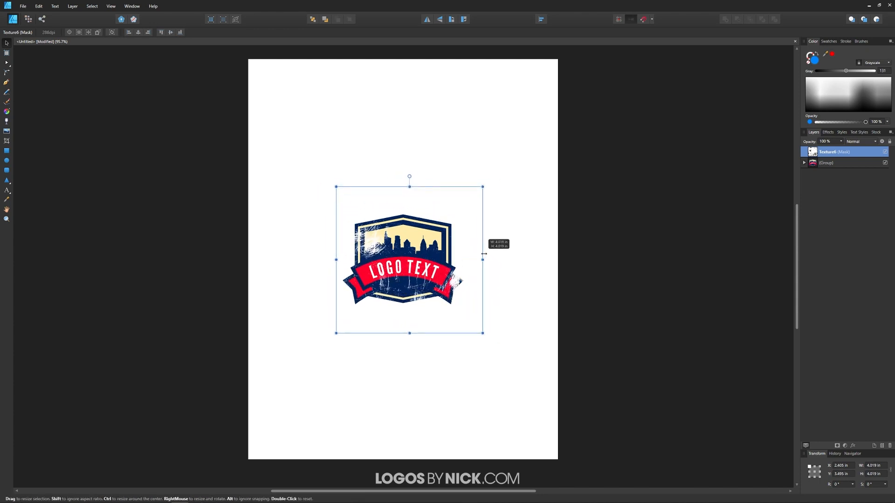
left_click_drag(460, 290, 441, 300)
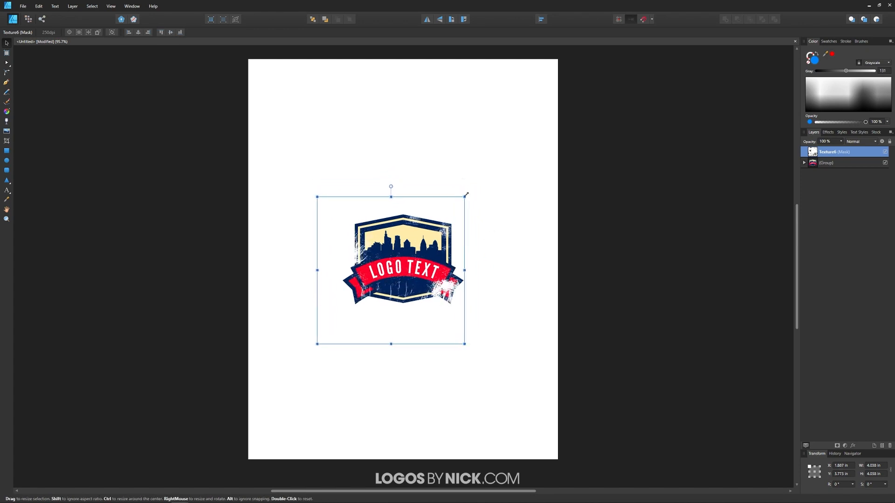
left_click_drag(466, 194, 319, 351)
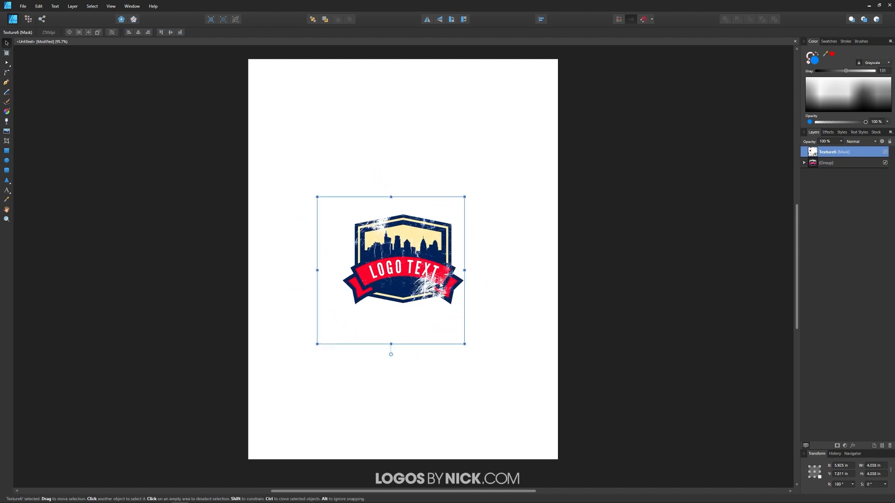
mouse_move(439, 293)
left_mouse_down()
mouse_move(456, 274)
mouse_move(446, 284)
left_mouse_up()
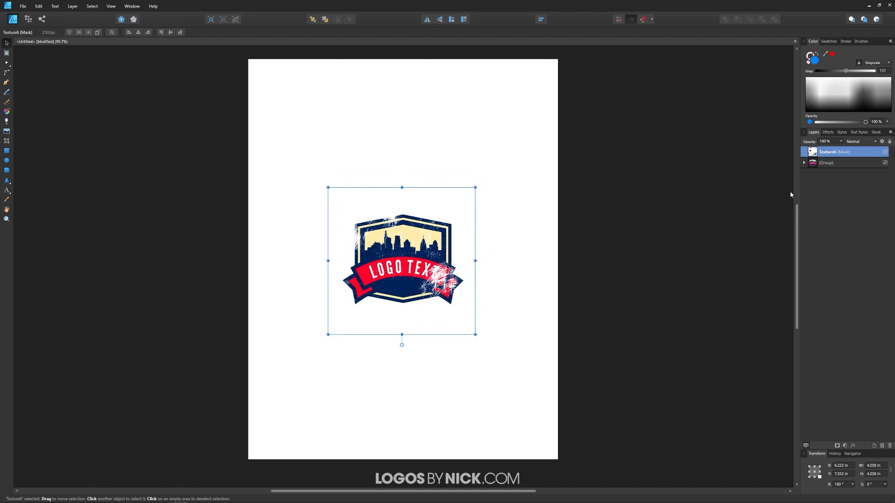
Attach the Texture6 mask to the logo group beneath it with Mask to Below.
right_click(828, 154)
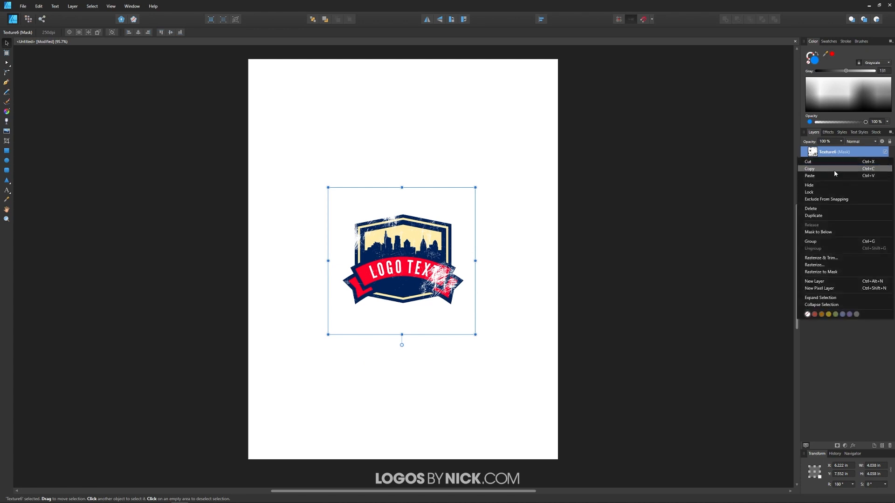
left_click(816, 232)
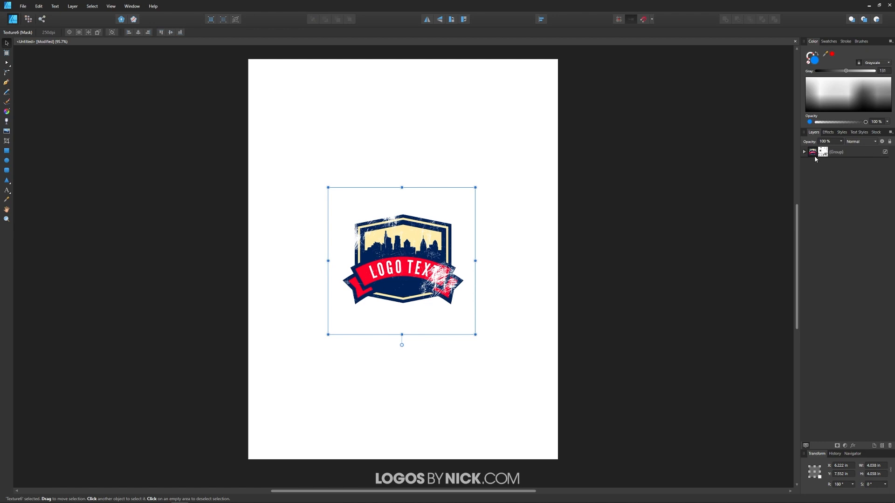
left_click(812, 154)
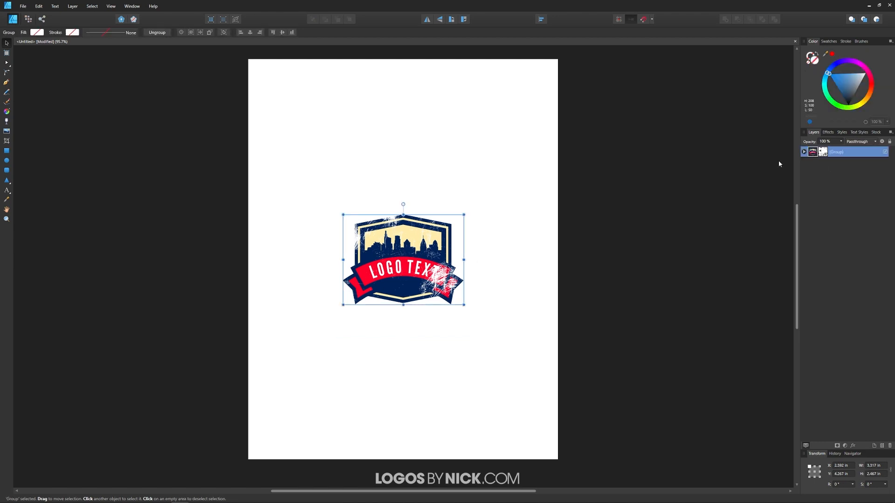
left_click(823, 153)
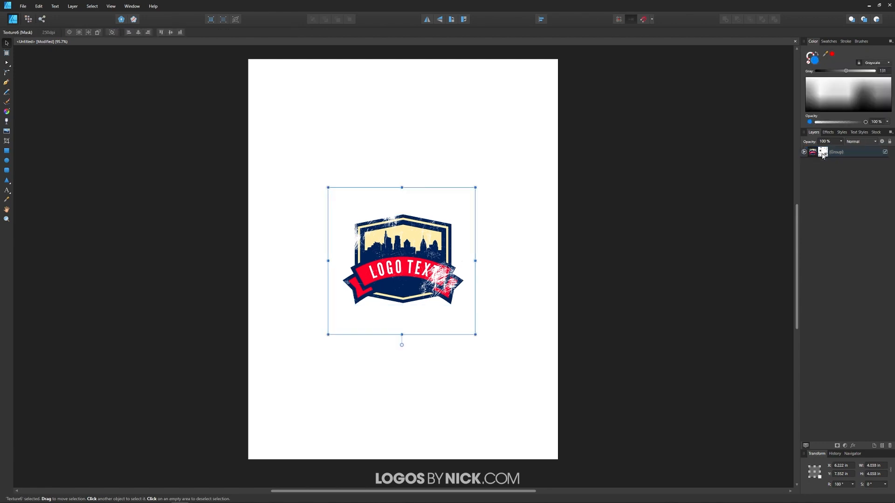
Move the masked logo group to the upper part of the page, at about X 2.73 in, Y 1.54 in.
left_click(813, 153)
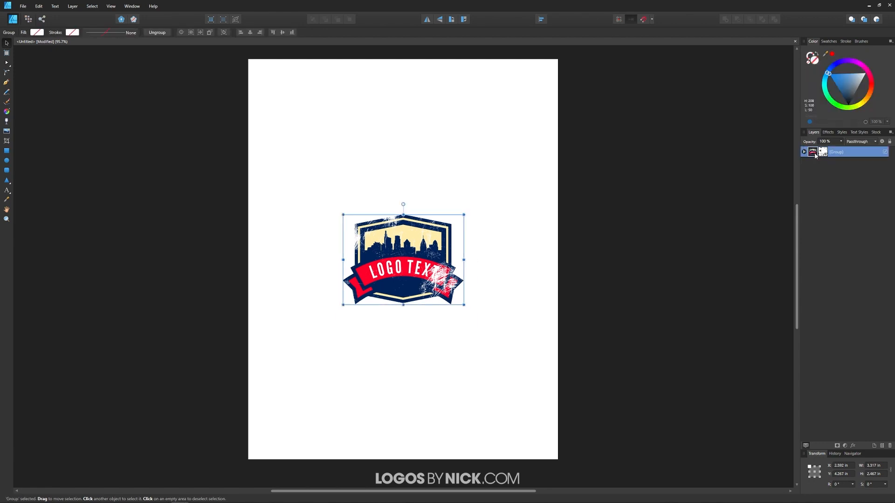
left_click_drag(416, 266, 439, 186)
left_click_drag(427, 233, 399, 186)
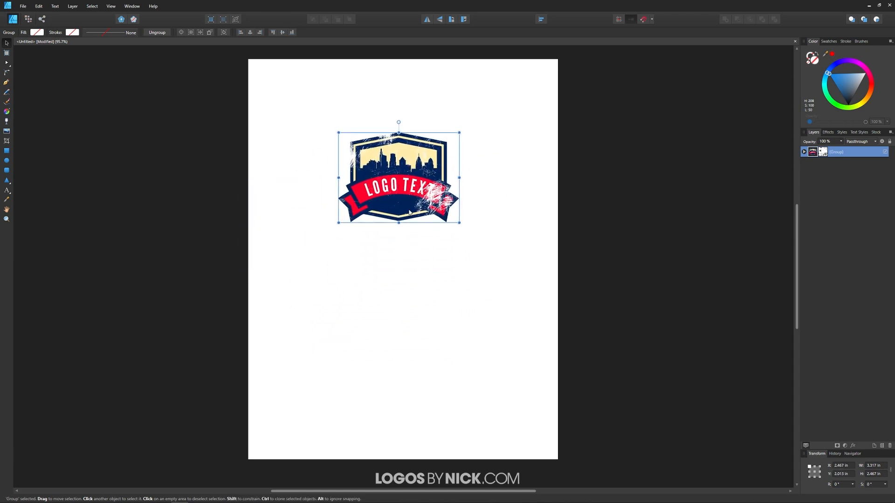
left_click_drag(409, 213, 450, 215)
left_click(422, 329)
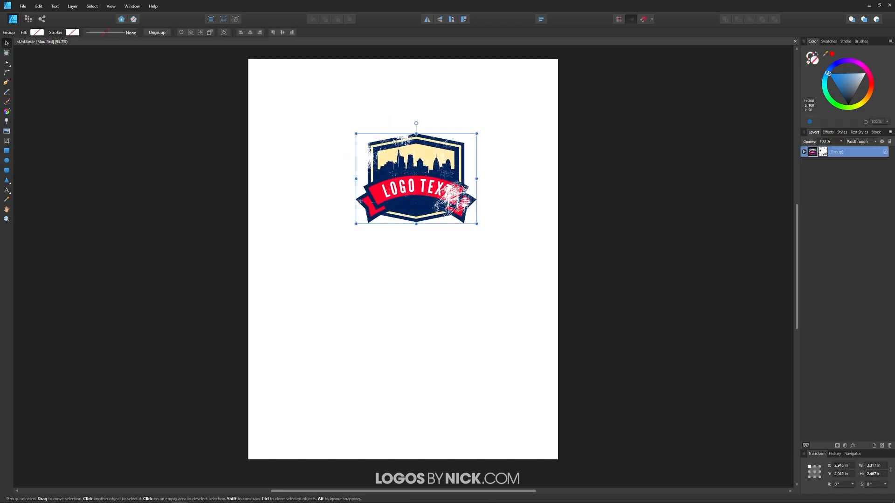
left_click_drag(433, 182, 423, 164)
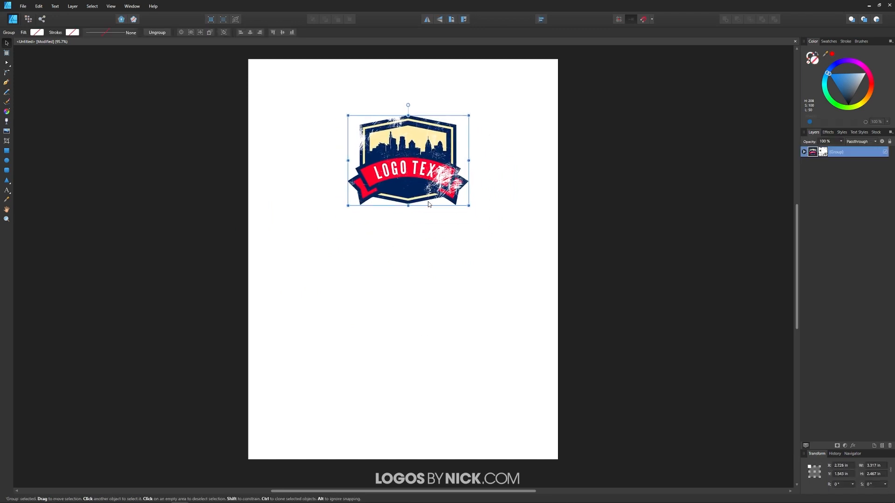
left_click(416, 281)
Draw a rectangle about 6.70 by 4.73 in below the logo and fill it with bright green.
left_click(6, 150)
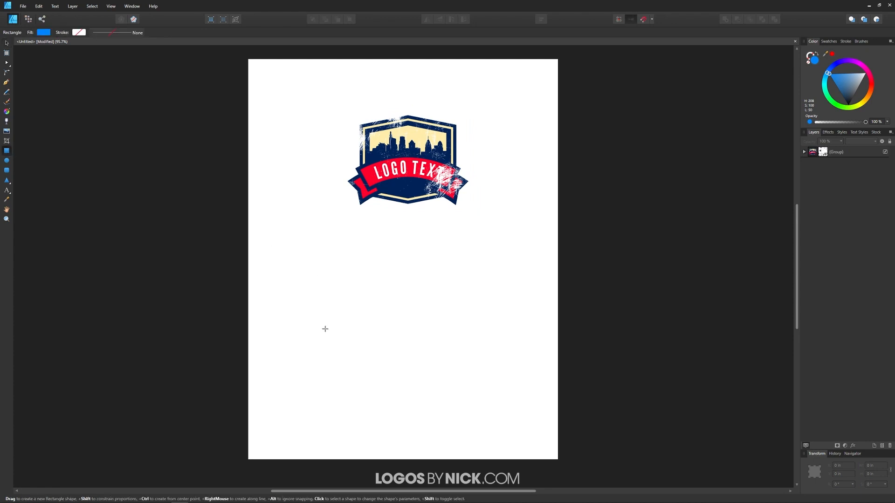
left_click_drag(283, 254, 527, 426)
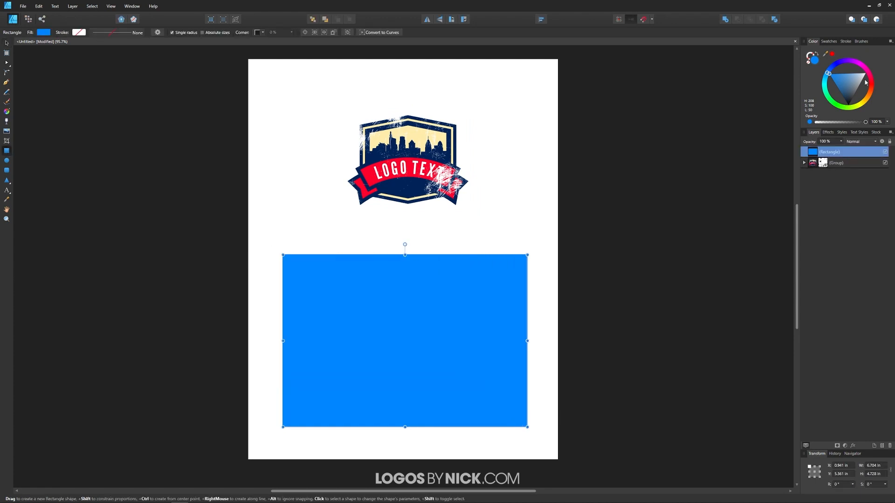
left_click(844, 86)
left_click_drag(845, 85, 831, 77)
left_click_drag(840, 107, 834, 107)
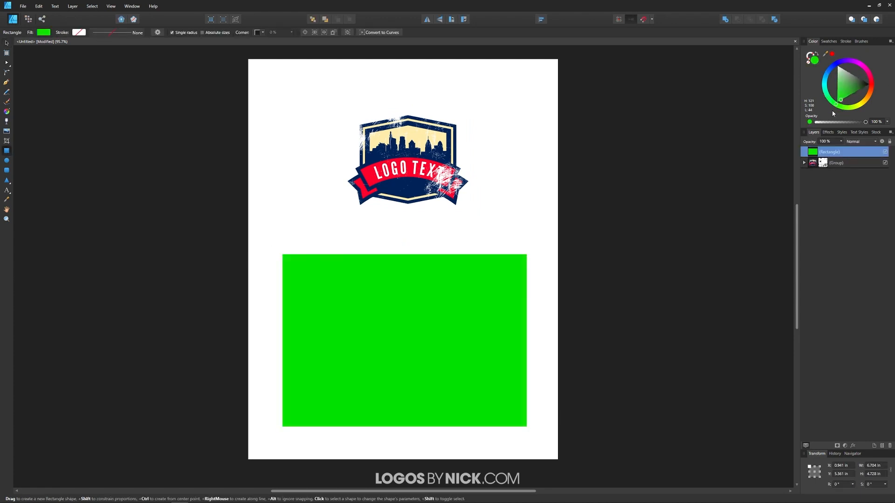
Move the masked logo onto the green rectangle and stack its group above the rectangle in the layer order.
left_click(6, 42)
left_click_drag(426, 164, 426, 338)
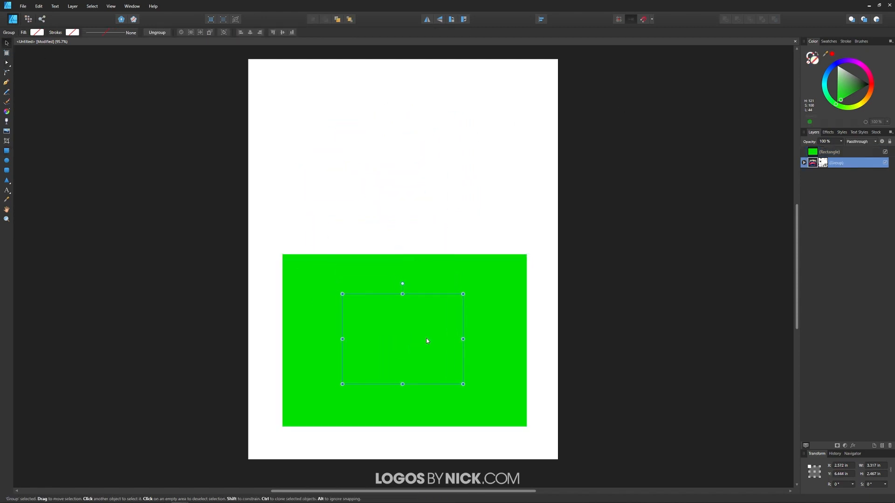
left_click_drag(845, 165, 832, 152)
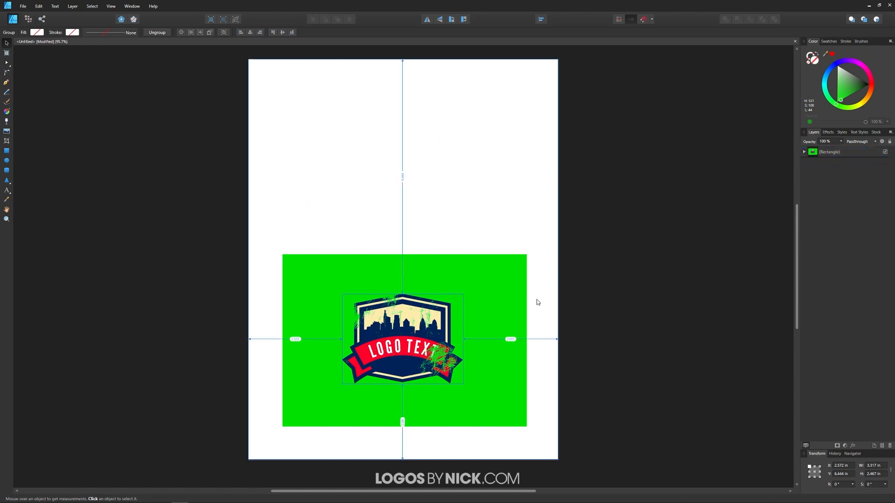
key("ctrl+z")
left_click_drag(860, 147, 870, 174)
Reposition the logo and the green rectangle slightly, keeping the logo over the green background.
left_click_drag(438, 343, 442, 328)
left_click_drag(461, 404, 463, 387)
mouse_move(413, 329)
left_mouse_down()
mouse_move(418, 323)
mouse_move(416, 331)
left_mouse_up()
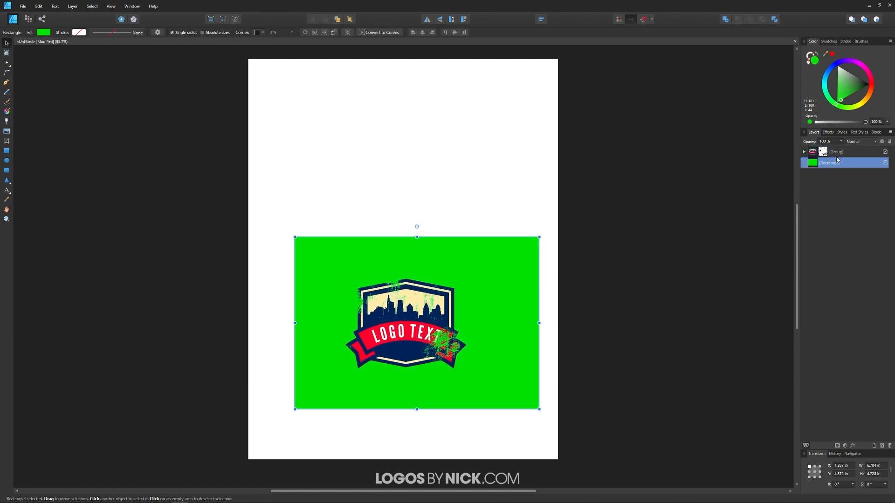
Separate the masked logo from the green rectangle and delete the rectangle.
left_click(850, 154)
left_click_drag(407, 336, 412, 263)
left_click_drag(502, 352, 418, 398)
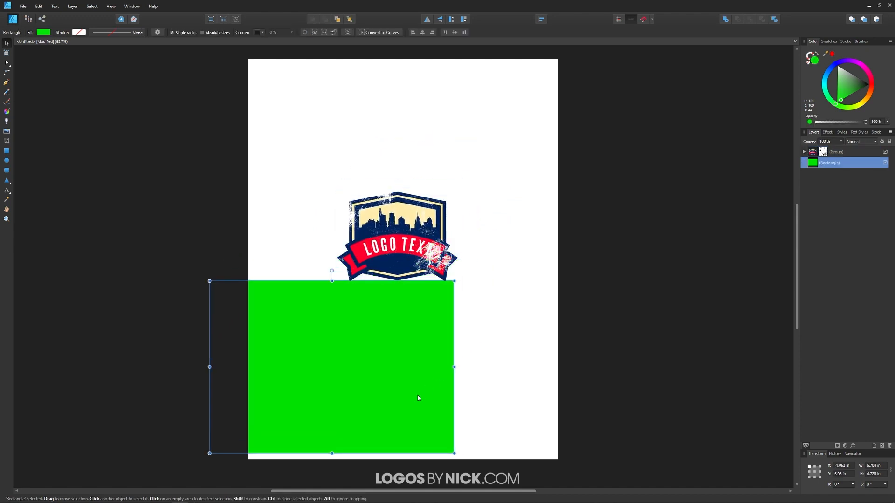
key("Delete")
Shift the texture mask slightly upward on the logo, and reposition the masked logo to about X 2.68 in, Y 4.06 in.
left_click_drag(402, 223, 418, 237)
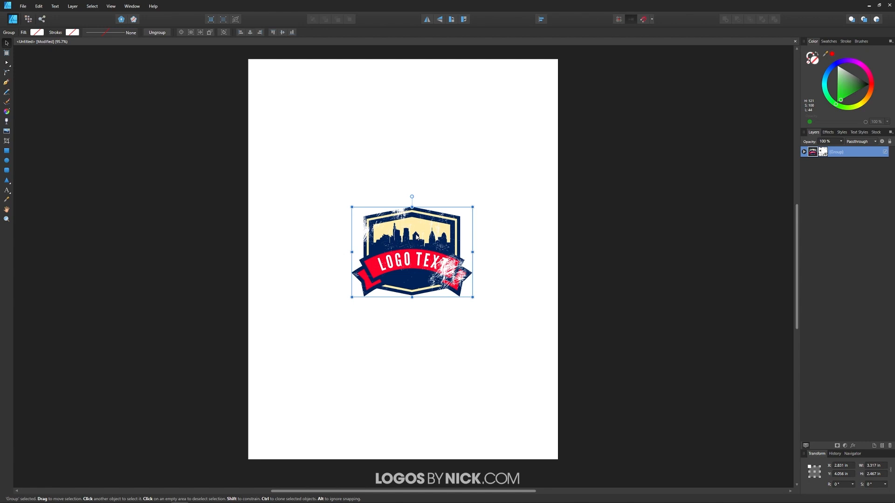
left_click(824, 153)
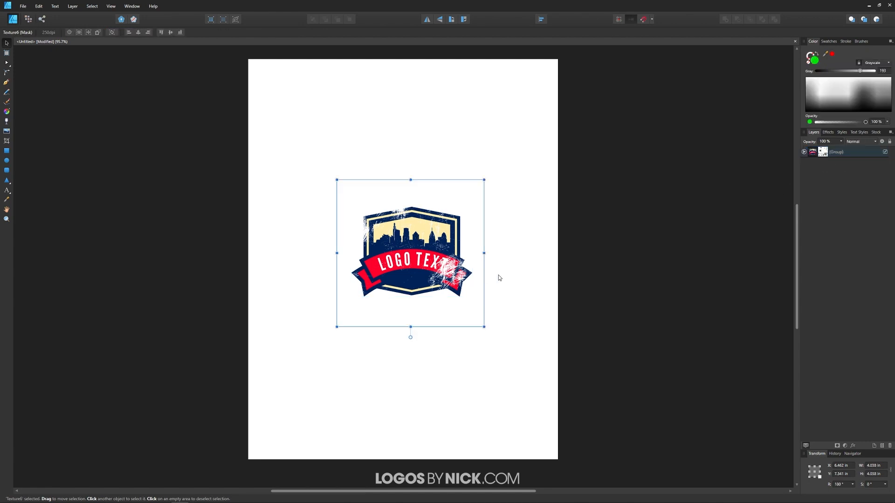
left_click_drag(434, 285, 438, 266)
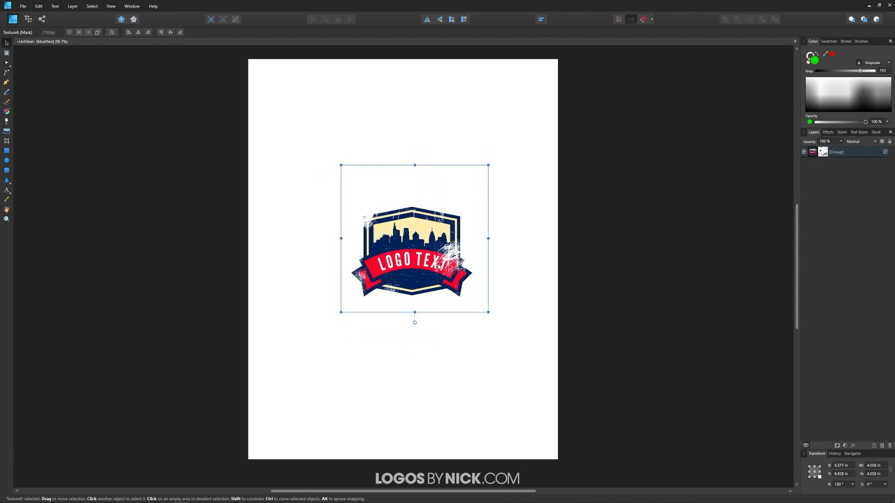
left_click(812, 155)
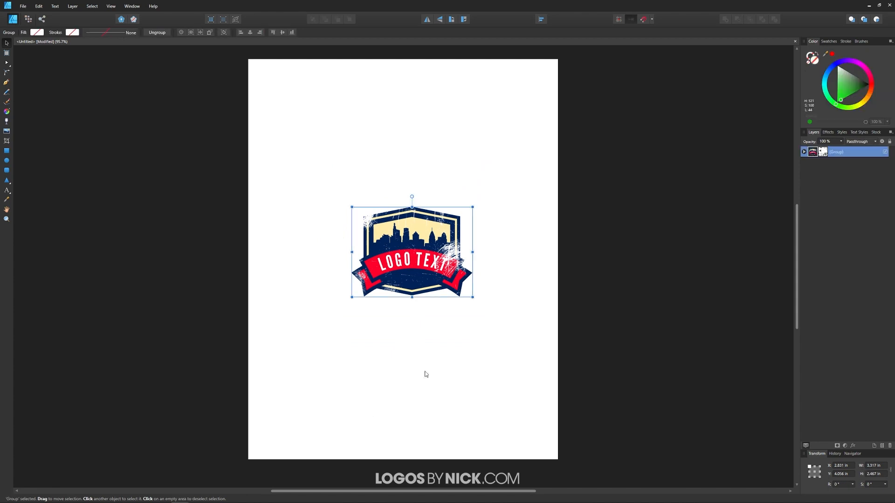
left_click_drag(444, 255, 430, 275)
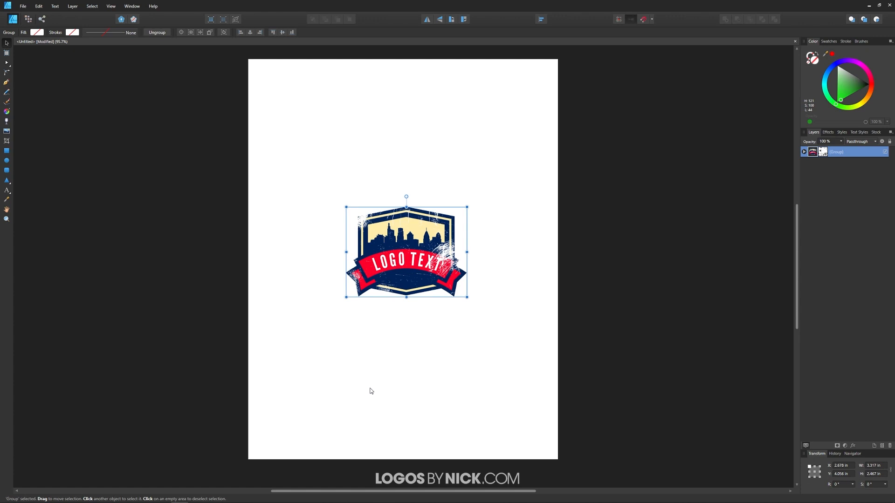
Release the Texture6 mask from the logo group and move the logo independently to about X 2.49 in, Y 4.12 in.
right_click(824, 153)
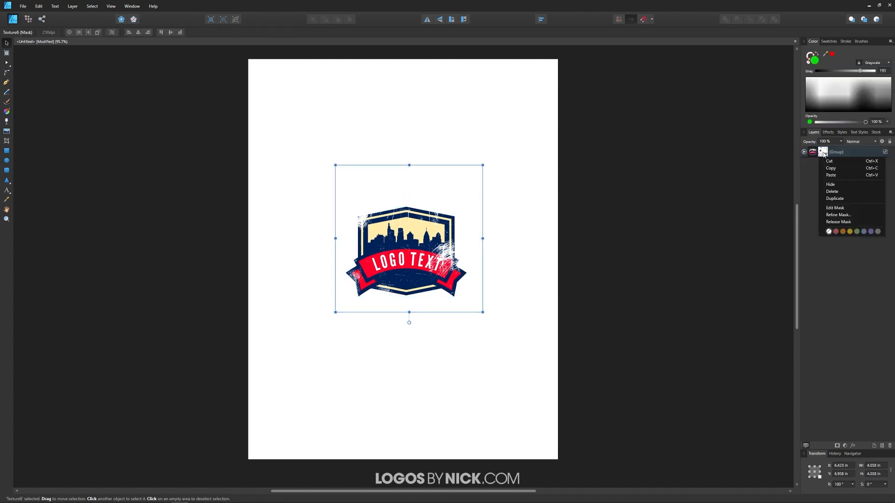
left_click(838, 223)
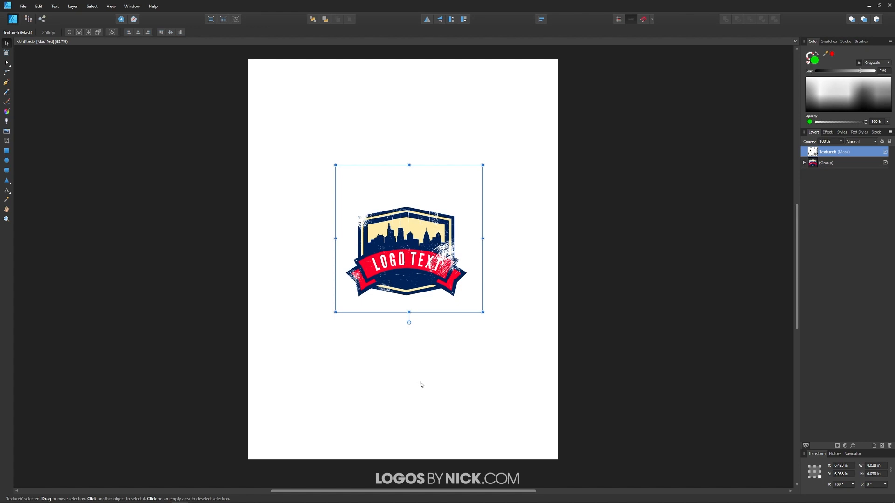
left_click(436, 386)
mouse_move(449, 253)
left_mouse_down()
mouse_move(430, 266)
mouse_move(442, 255)
left_mouse_up()
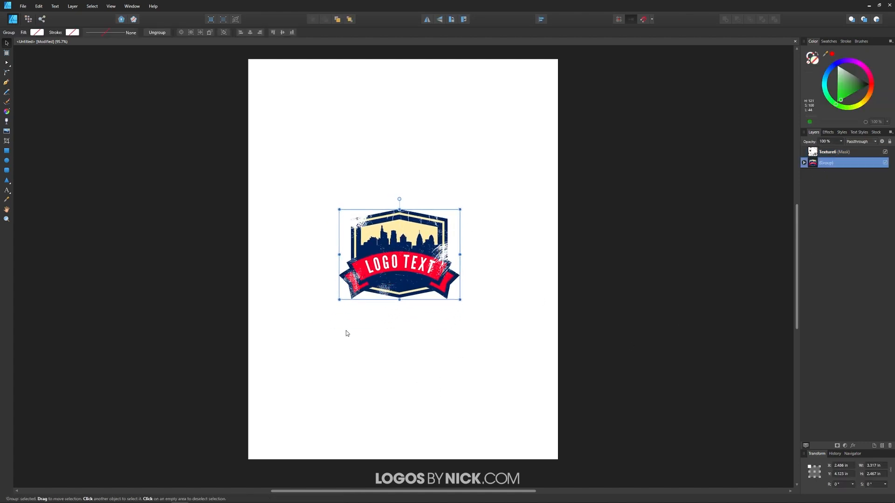